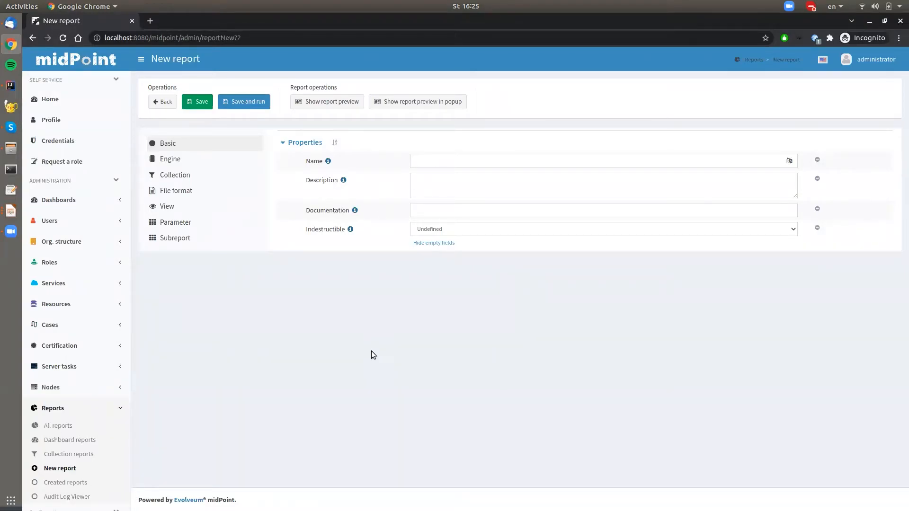
# Step: Name the new report Users and set its export file format to HTML
pyautogui.click(411, 163)
pyautogui.click(428, 197)
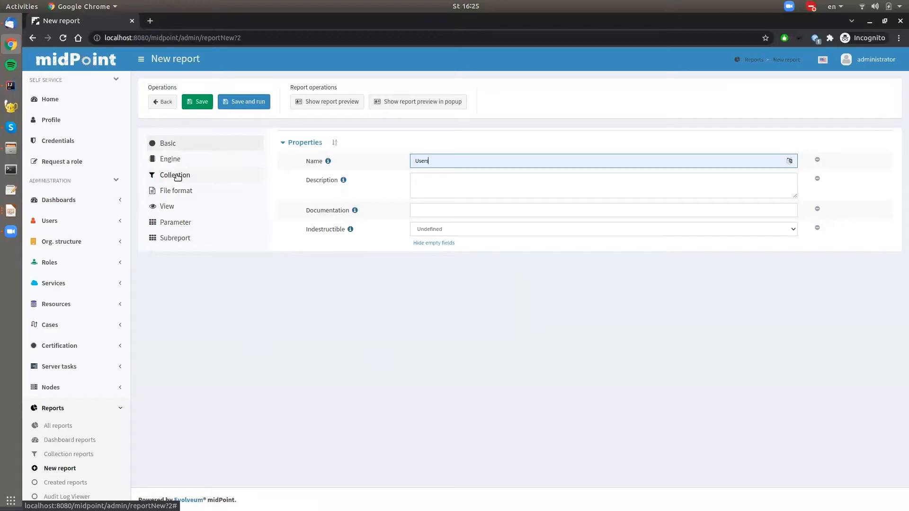
pyautogui.click(176, 175)
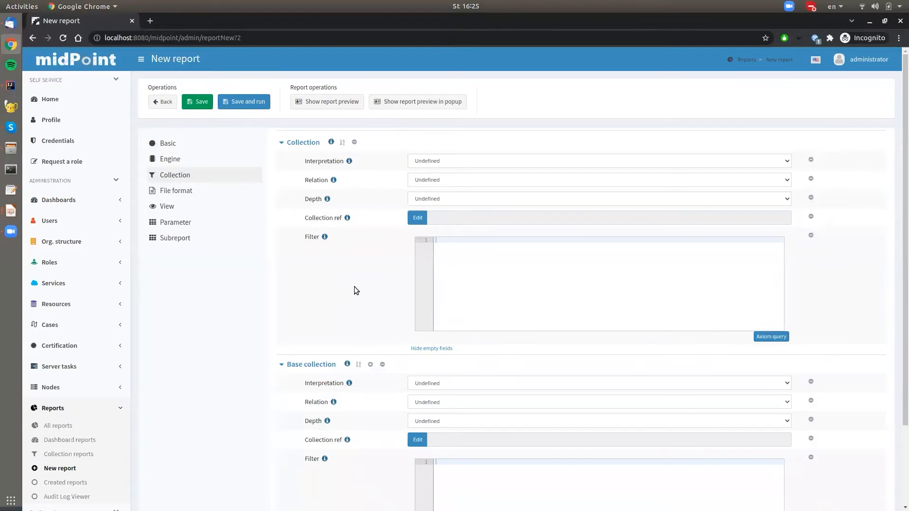
pyautogui.click(174, 192)
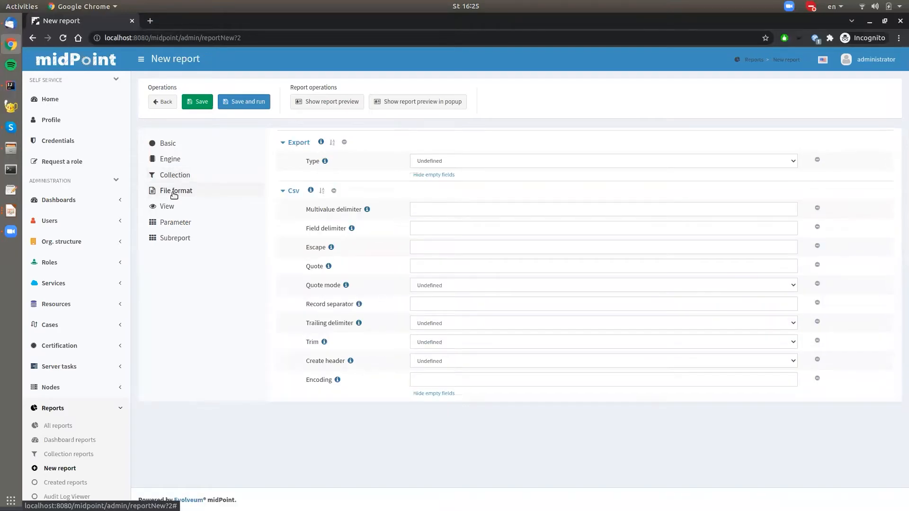
pyautogui.click(452, 161)
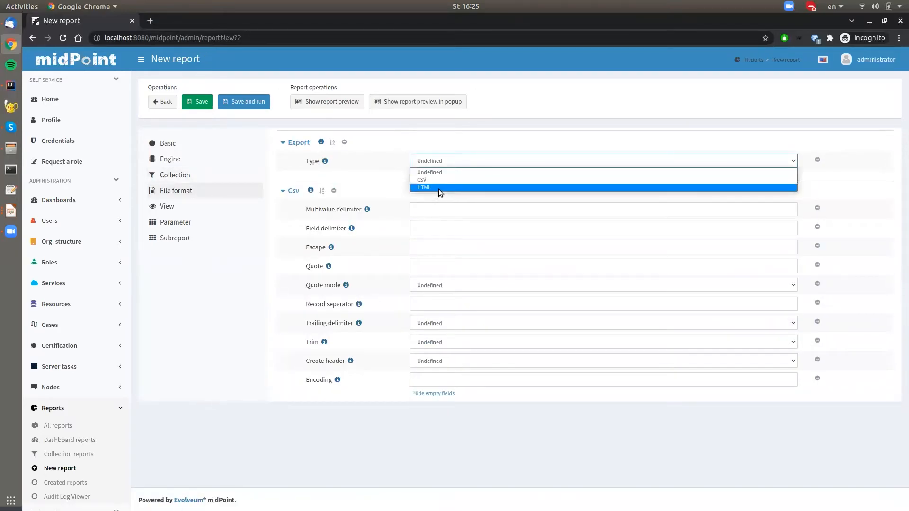
pyautogui.click(424, 189)
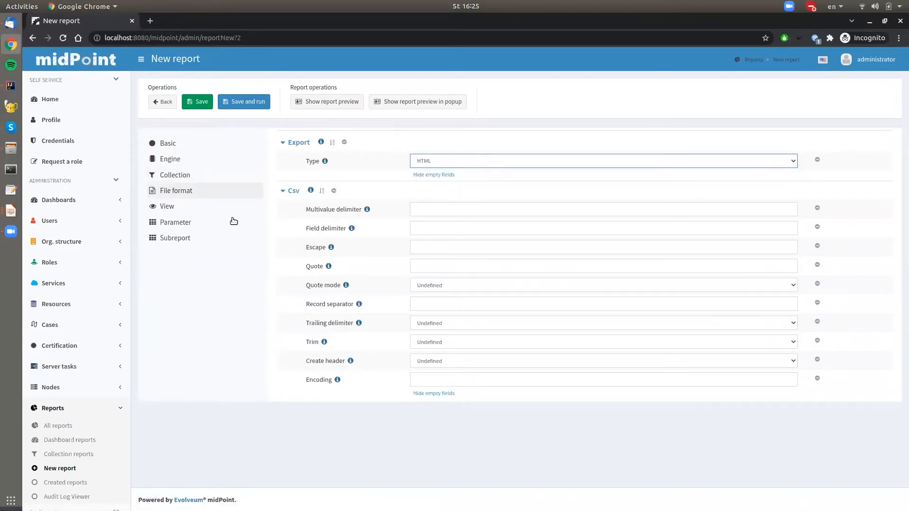
# Step: Set the report's view type to User, then save and run the report
pyautogui.click(169, 211)
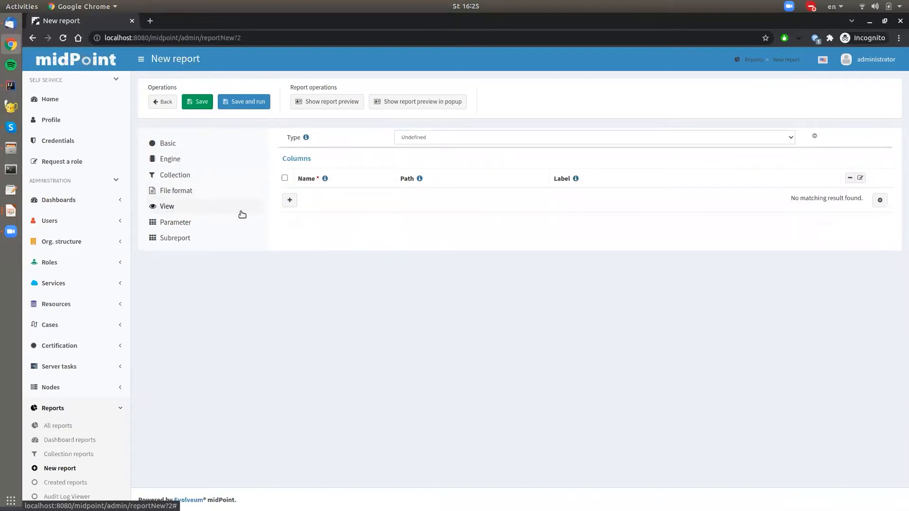
pyautogui.click(454, 136)
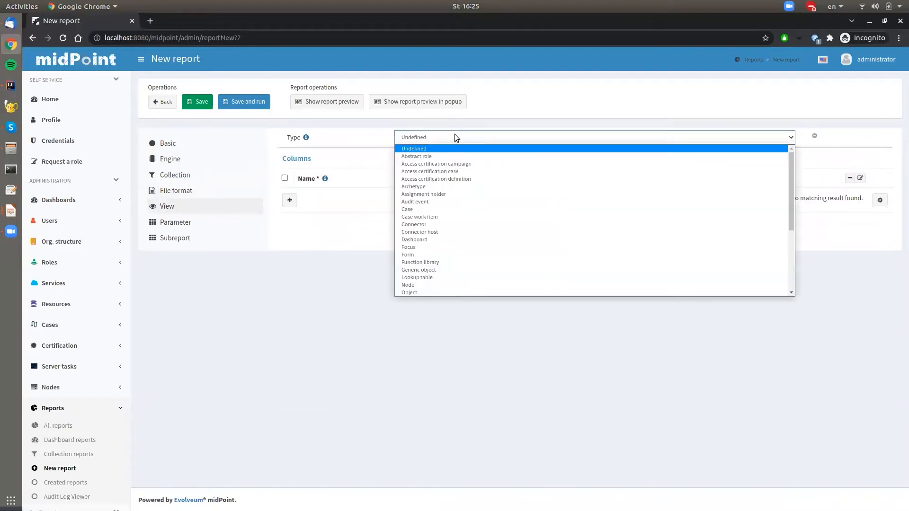
pyautogui.scroll(-3, 448, 212)
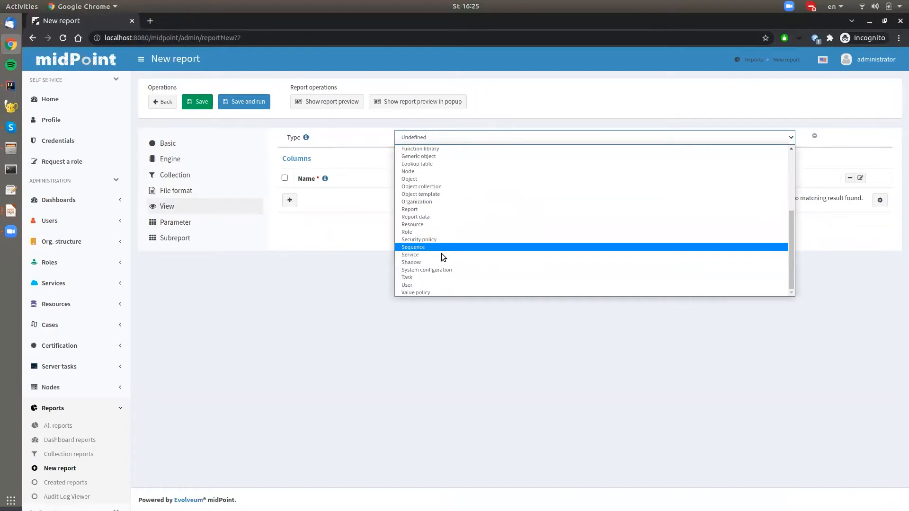
pyautogui.click(407, 285)
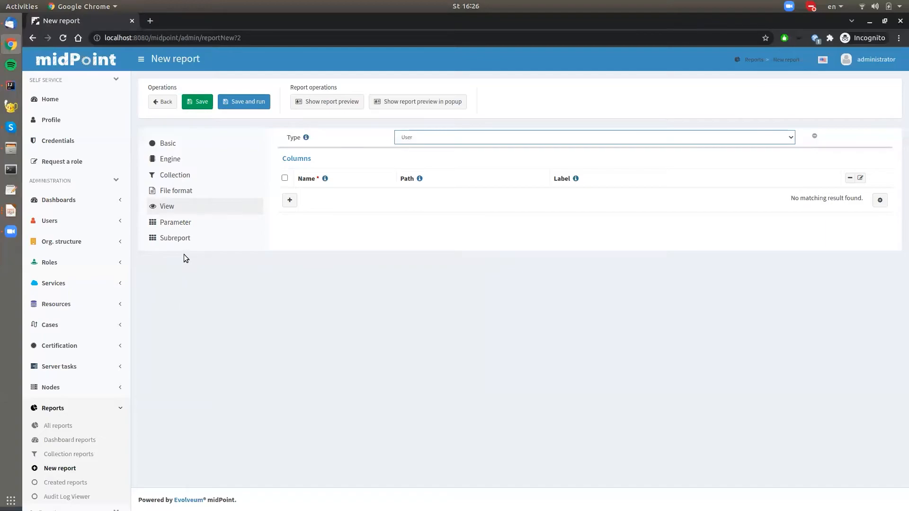
pyautogui.click(176, 224)
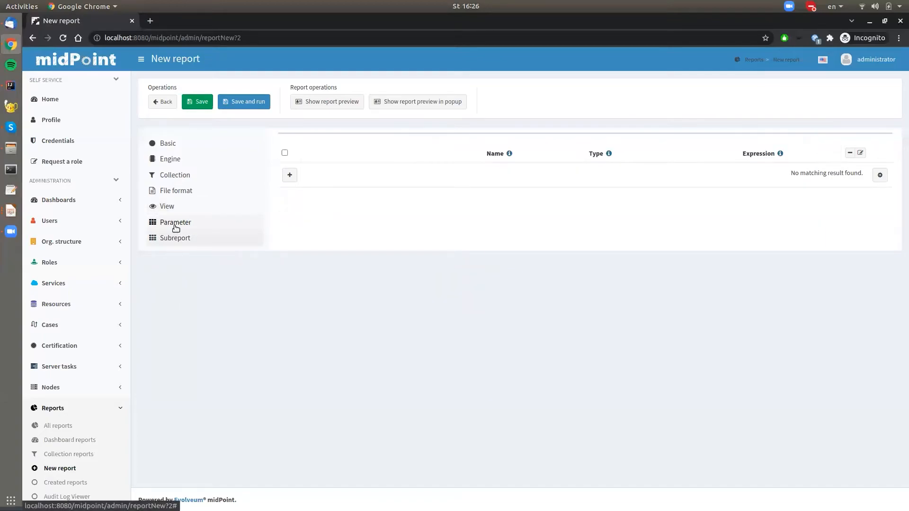
pyautogui.click(243, 102)
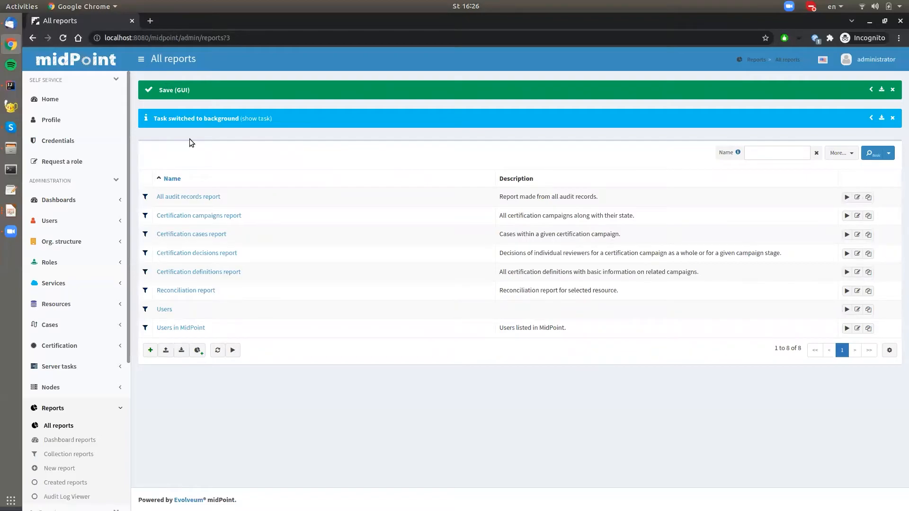
# Step: Open the background export task of the Users report and check its result status and progress
pyautogui.click(255, 119)
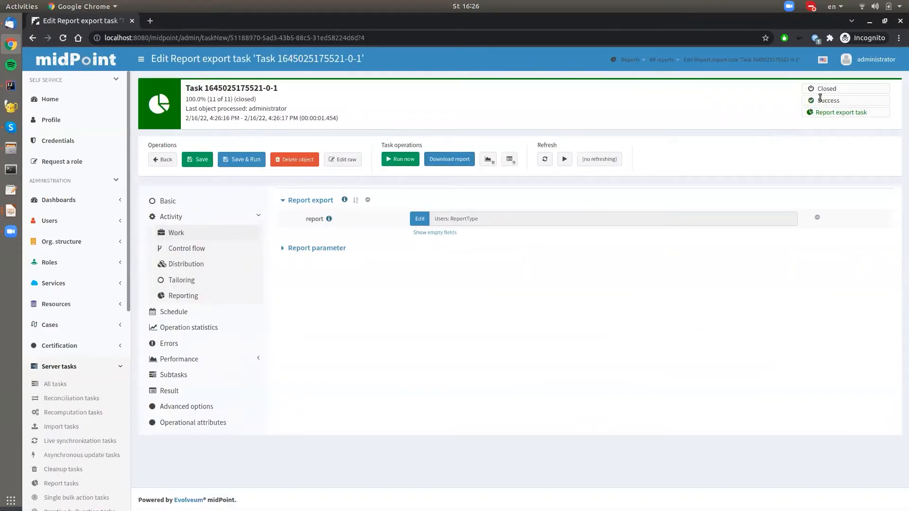
pyautogui.doubleClick(837, 99)
pyautogui.click(651, 99)
pyautogui.moveTo(210, 99); pyautogui.dragTo(241, 101)
pyautogui.click(238, 101)
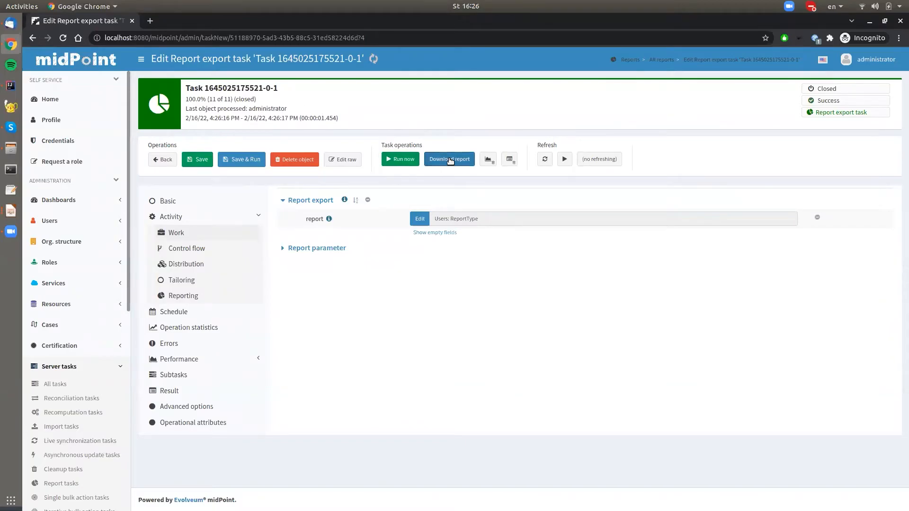
# Step: Open the downloaded HTML export of the Users report and review its user rows and column headers
pyautogui.click(95, 497)
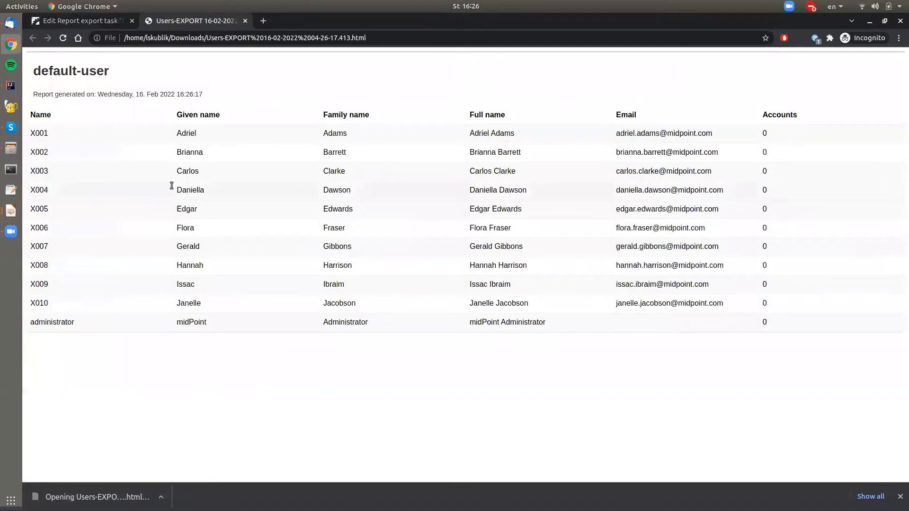
pyautogui.moveTo(28, 134); pyautogui.dragTo(802, 331)
pyautogui.click(258, 354)
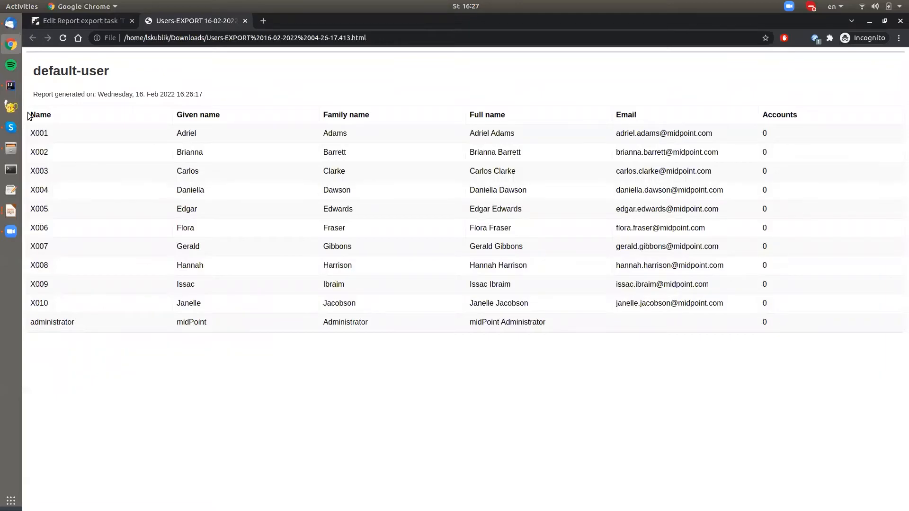
pyautogui.moveTo(28, 117); pyautogui.dragTo(251, 111)
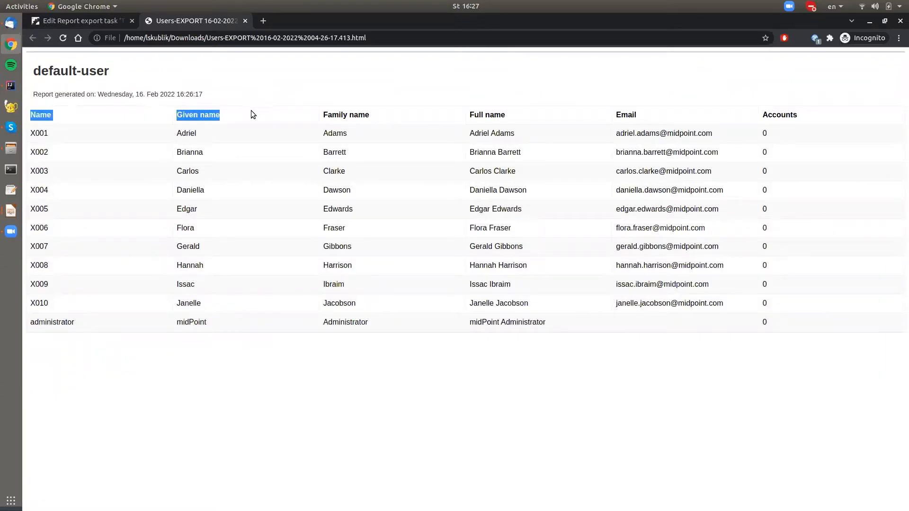
pyautogui.click(273, 114)
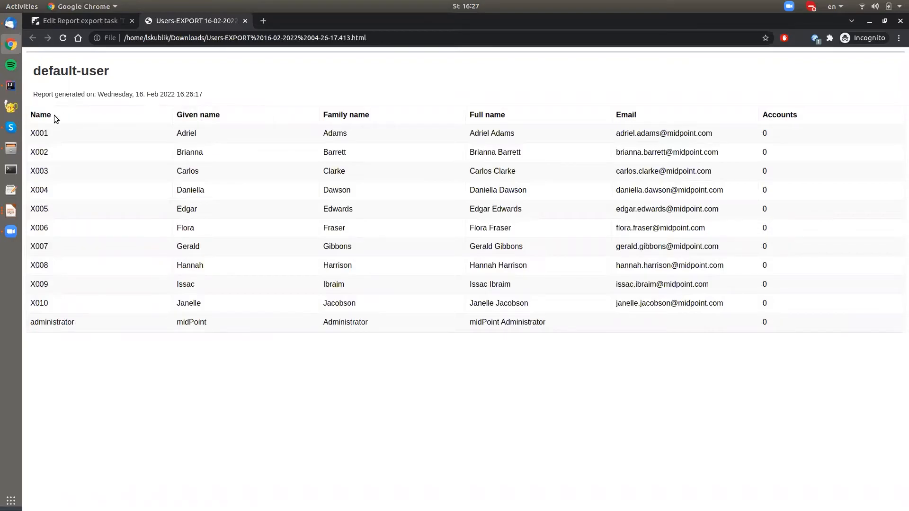
pyautogui.doubleClick(41, 113)
# Step: Return to midPoint, list all users and filter them by family name containing "on"
pyautogui.click(67, 20)
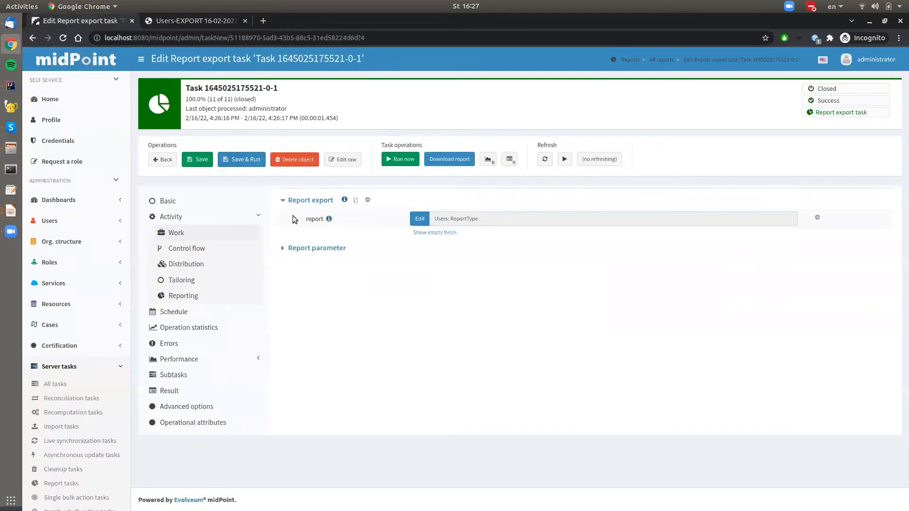
pyautogui.click(57, 222)
pyautogui.click(56, 239)
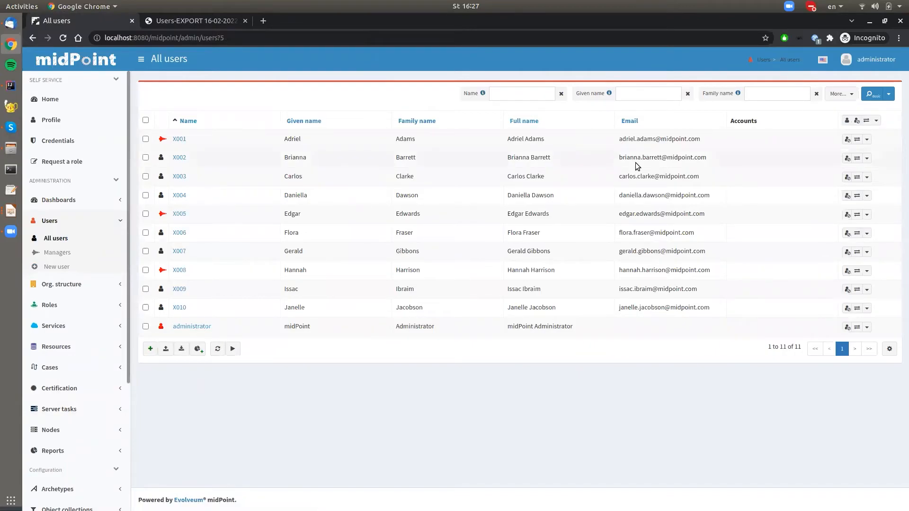
pyautogui.click(756, 97)
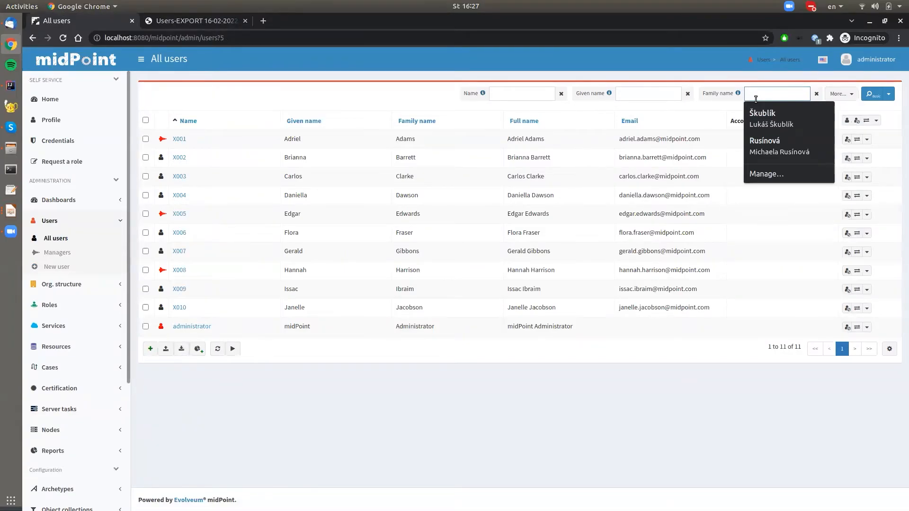
pyautogui.write('on')
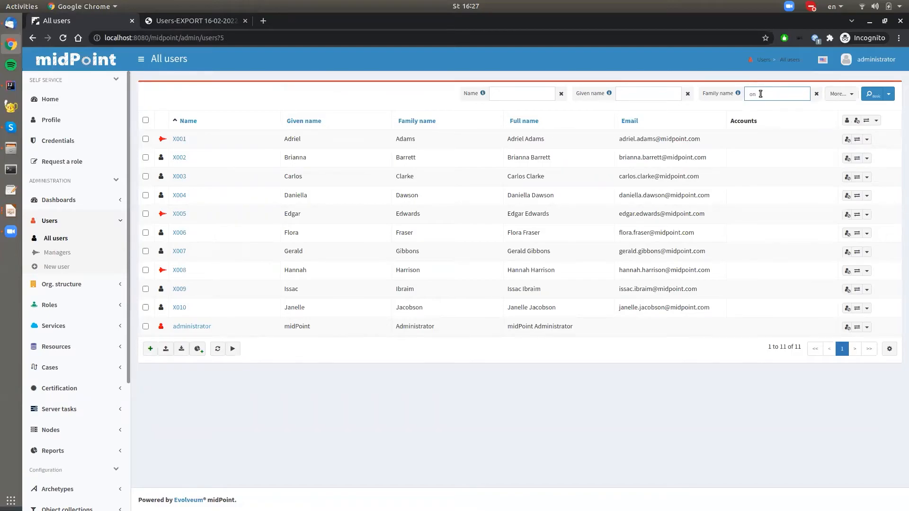
pyautogui.click(873, 93)
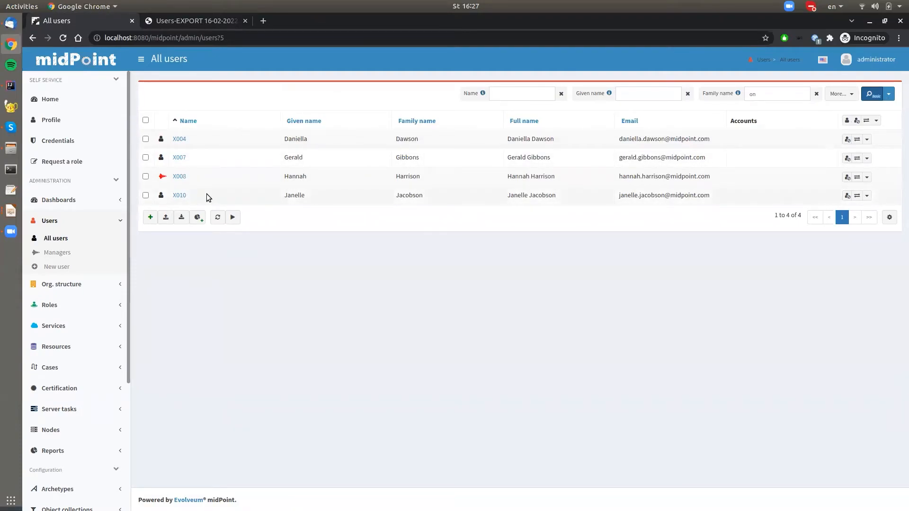
# Step: Create a collection report from the filtered user list and name it Users with family name '*on*'
pyautogui.click(199, 220)
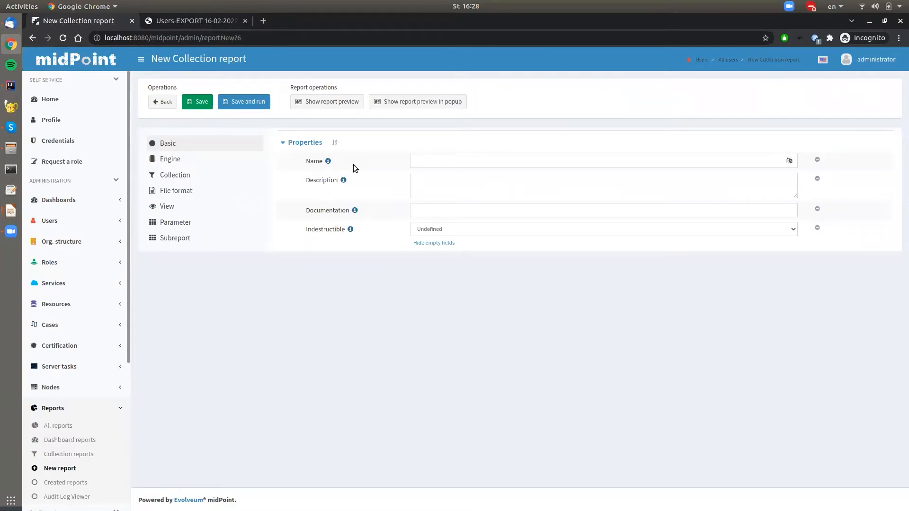
pyautogui.click(418, 159)
pyautogui.click(446, 231)
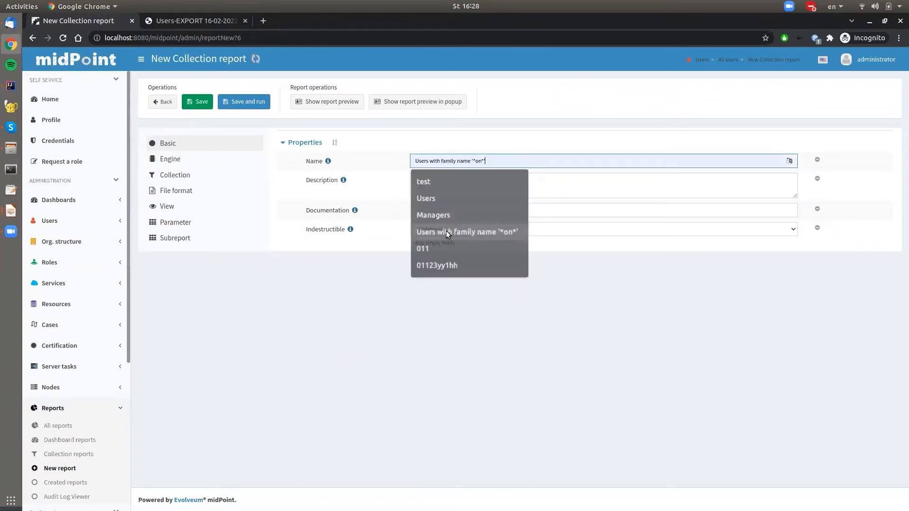
# Step: Examine the substring condition, path and value in the new report's collection filter
pyautogui.click(171, 176)
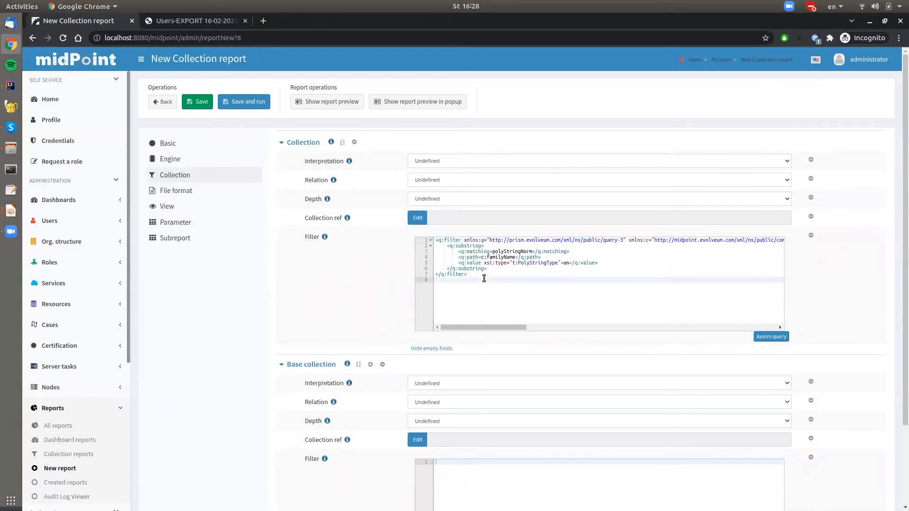
pyautogui.doubleClick(459, 246)
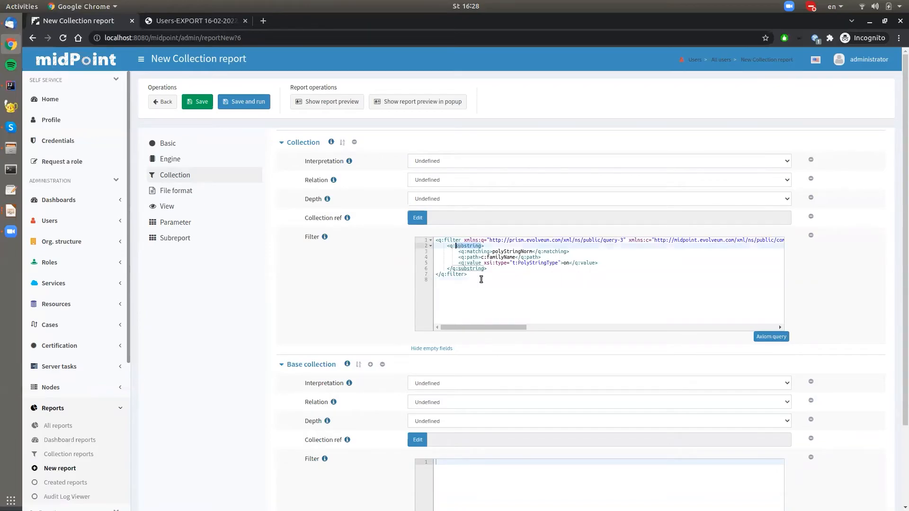
pyautogui.doubleClick(500, 258)
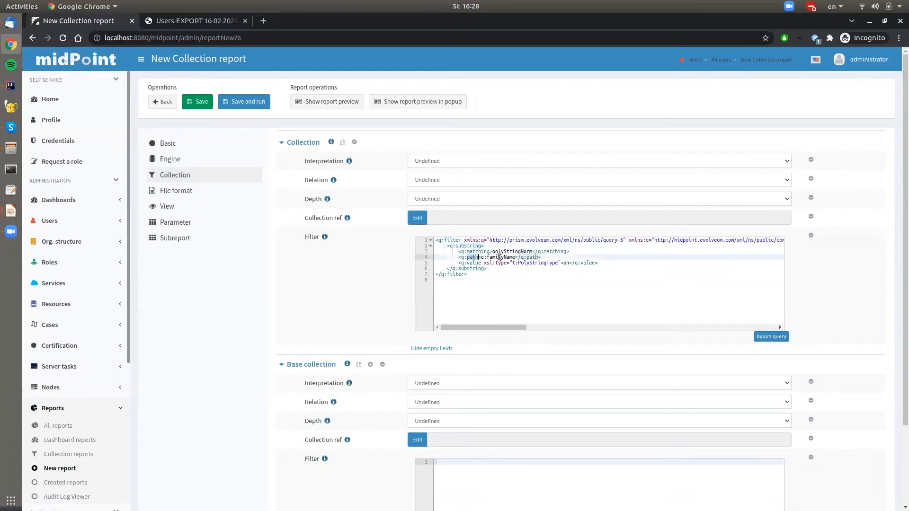
pyautogui.click(472, 263)
pyautogui.click(564, 264)
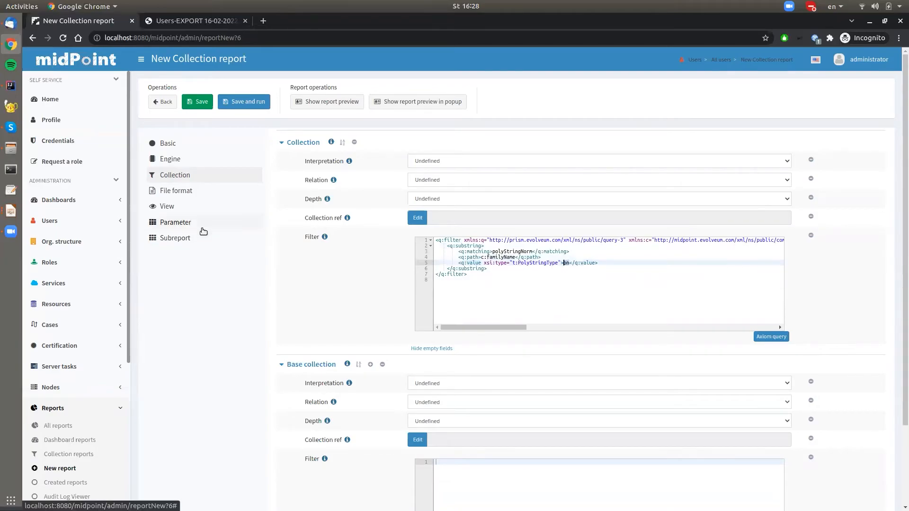
# Step: Check the new collection report's view type and columns, then save and run the report
pyautogui.click(172, 207)
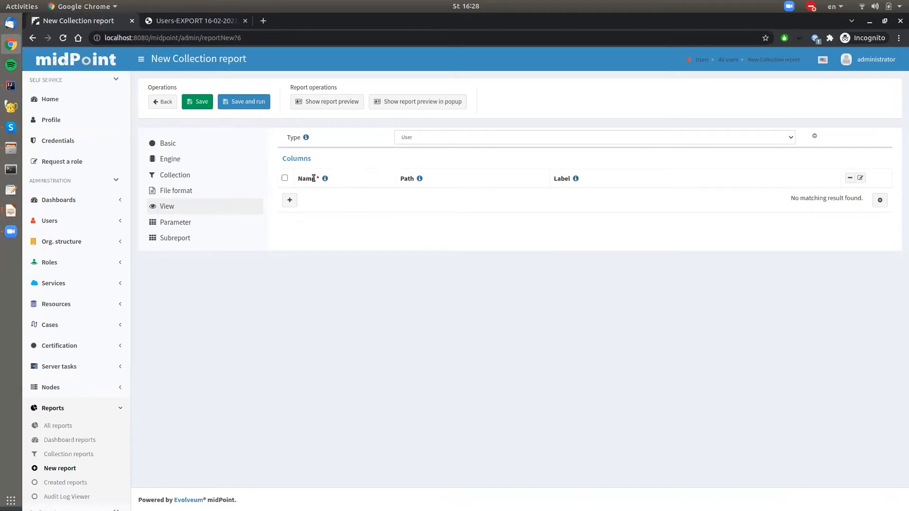
pyautogui.click(241, 104)
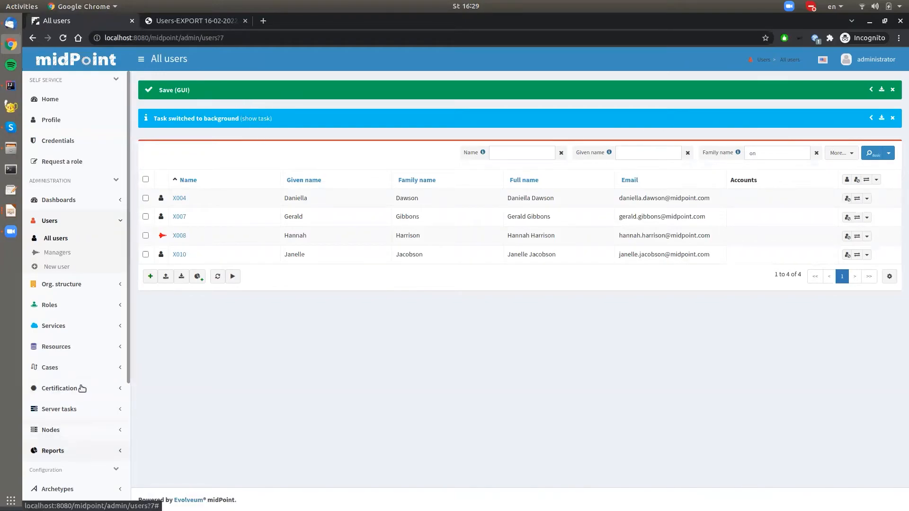
# Step: Open the export task of the family name report from the list of report tasks
pyautogui.click(62, 410)
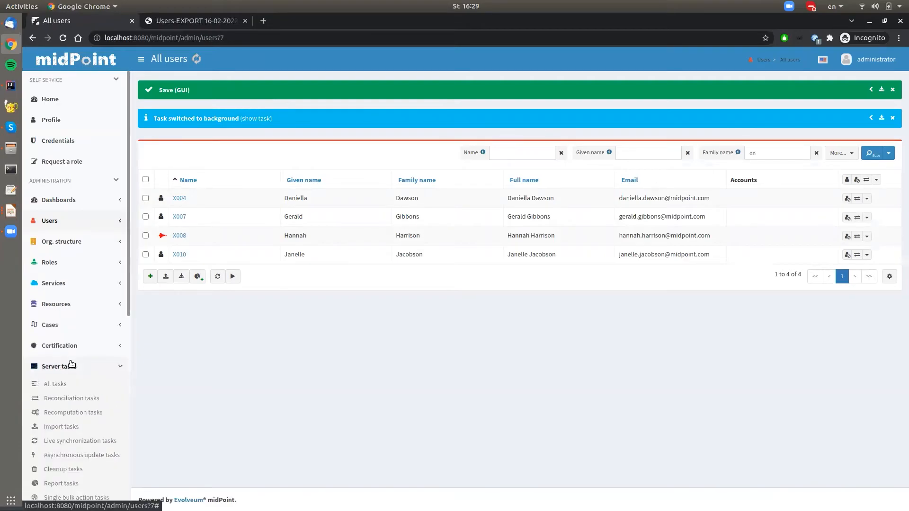
pyautogui.scroll(-4, 71, 365)
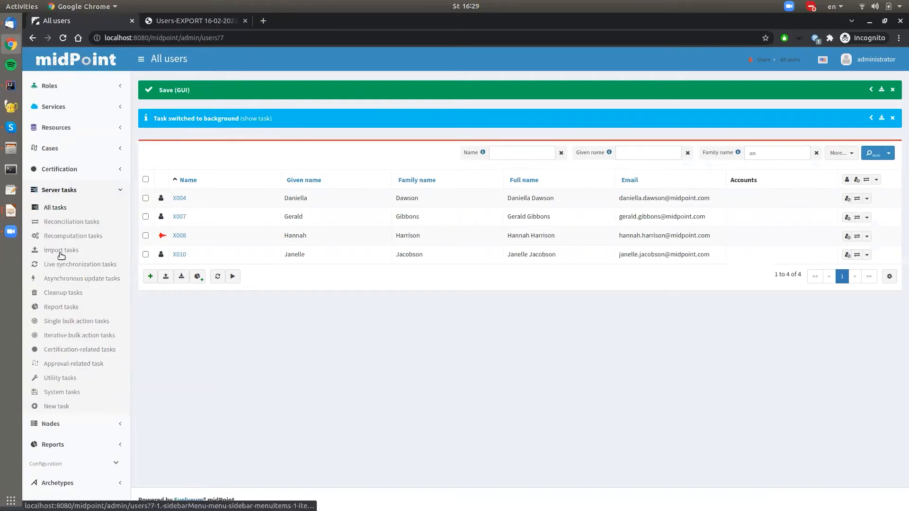
pyautogui.click(61, 308)
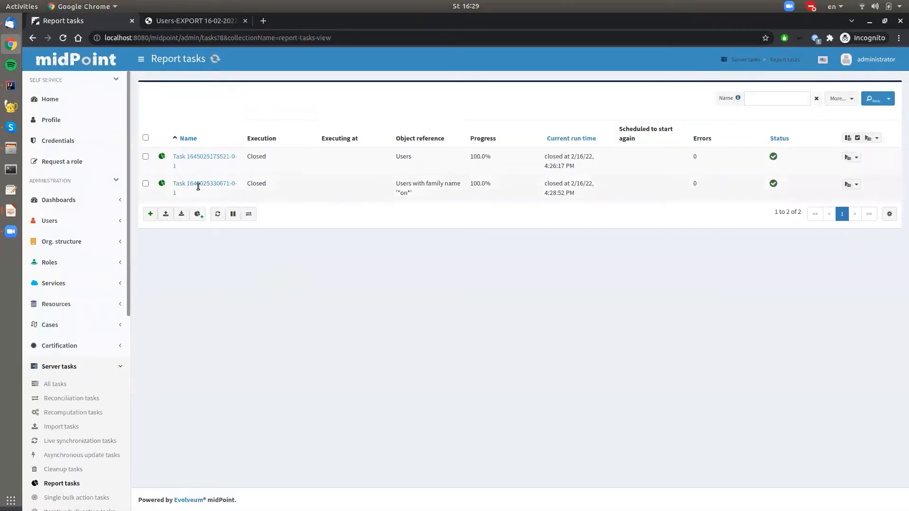
pyautogui.moveTo(395, 185); pyautogui.dragTo(430, 195)
pyautogui.click(193, 203)
pyautogui.click(185, 186)
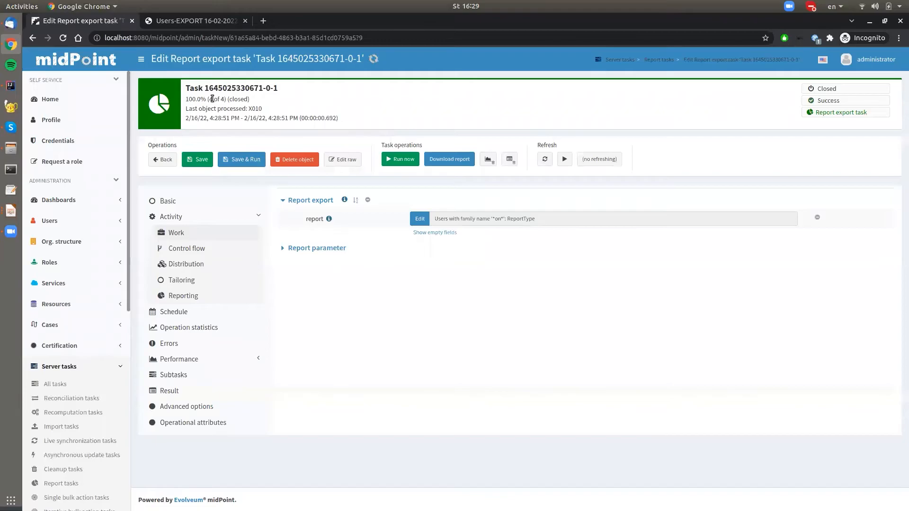
# Step: Check the family name export task's progress, then download its report and open the CSV file in Geany
pyautogui.moveTo(210, 99); pyautogui.dragTo(262, 100)
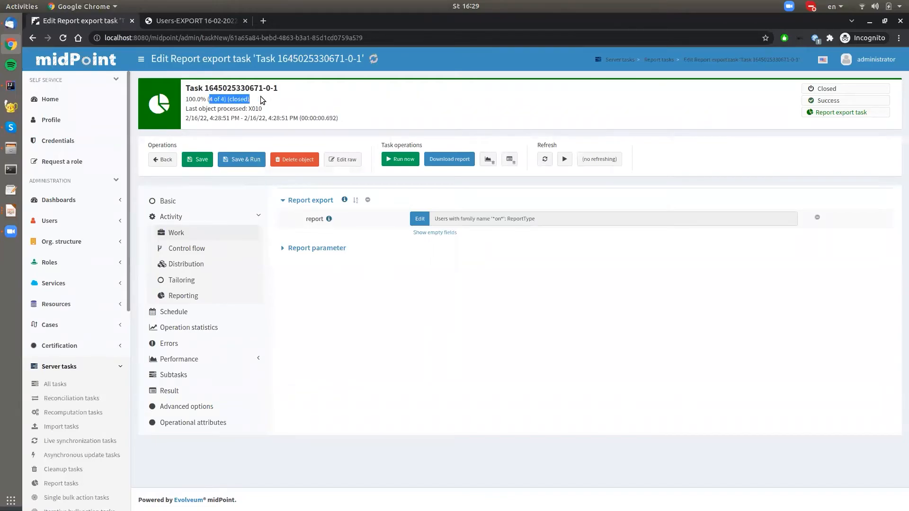
pyautogui.click(263, 101)
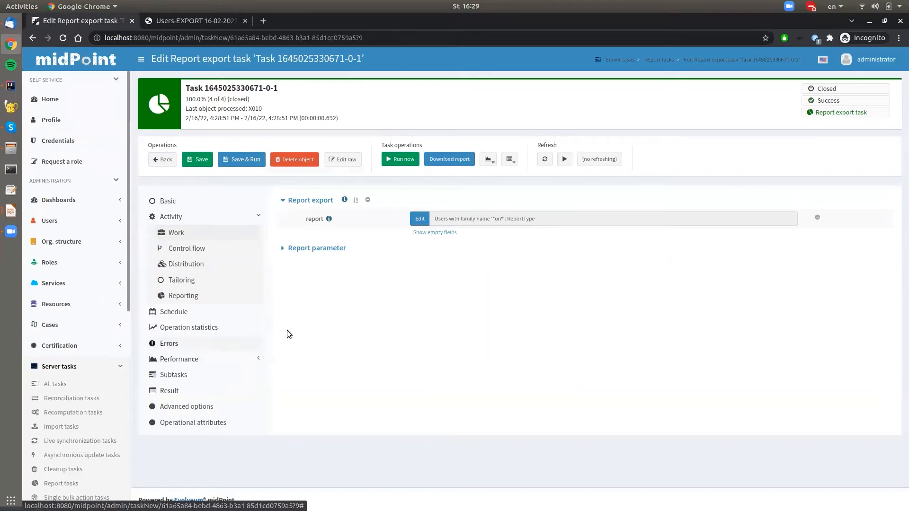
pyautogui.click(450, 160)
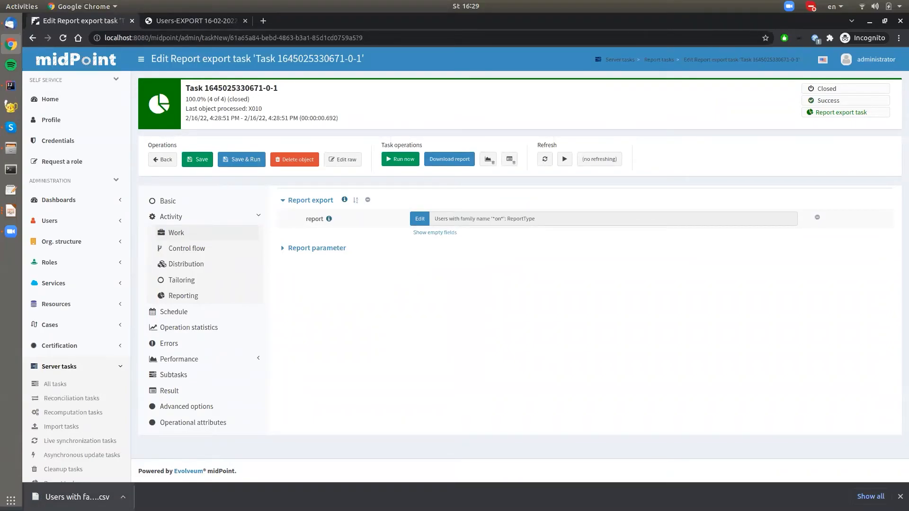
pyautogui.click(77, 497)
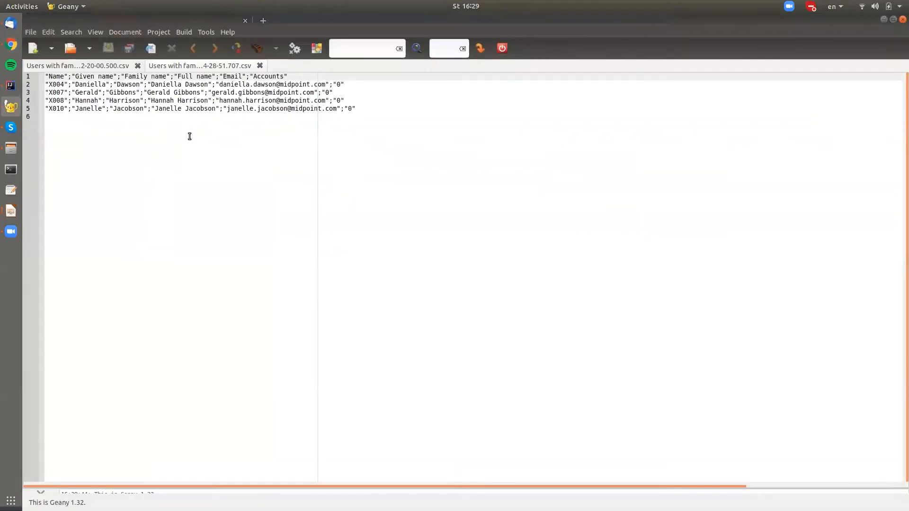
# Step: Examine the header line and the exported user rows in the CSV file, then return to Chrome
pyautogui.click(79, 92)
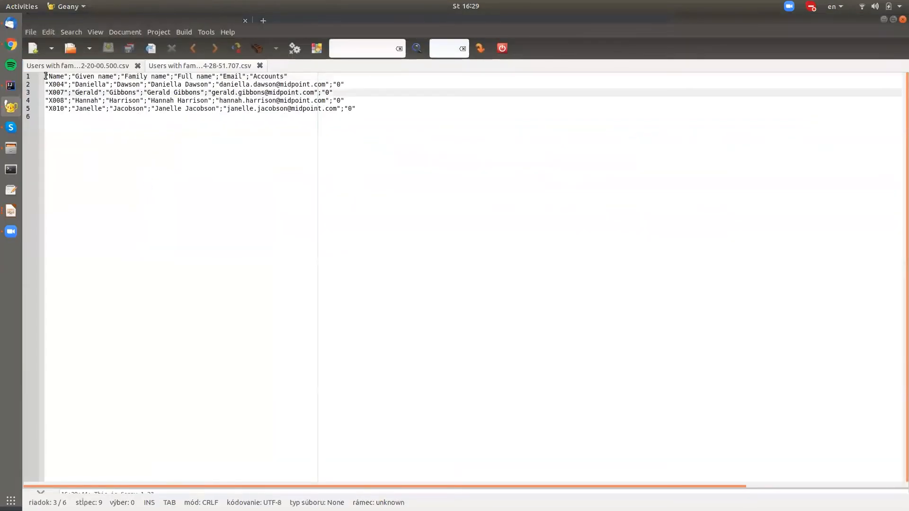
pyautogui.moveTo(46, 76); pyautogui.dragTo(290, 76)
pyautogui.click(135, 113)
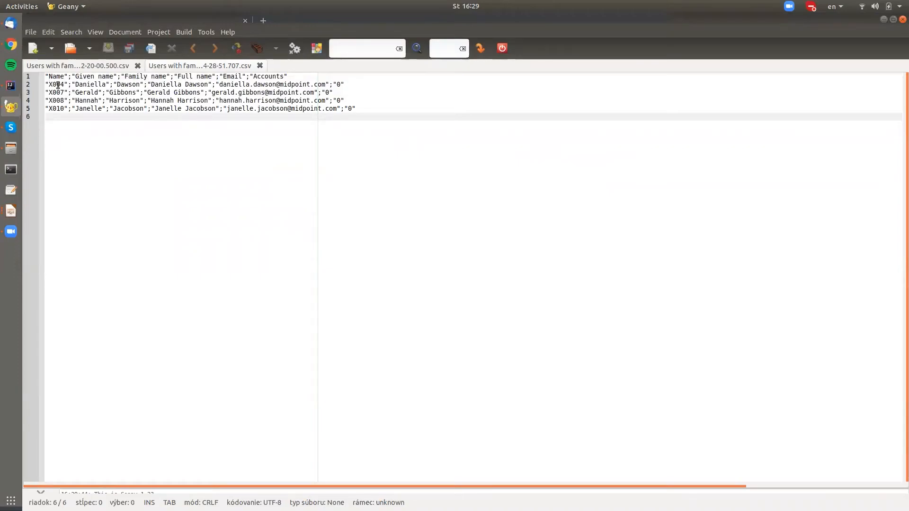
pyautogui.moveTo(47, 84); pyautogui.dragTo(418, 111)
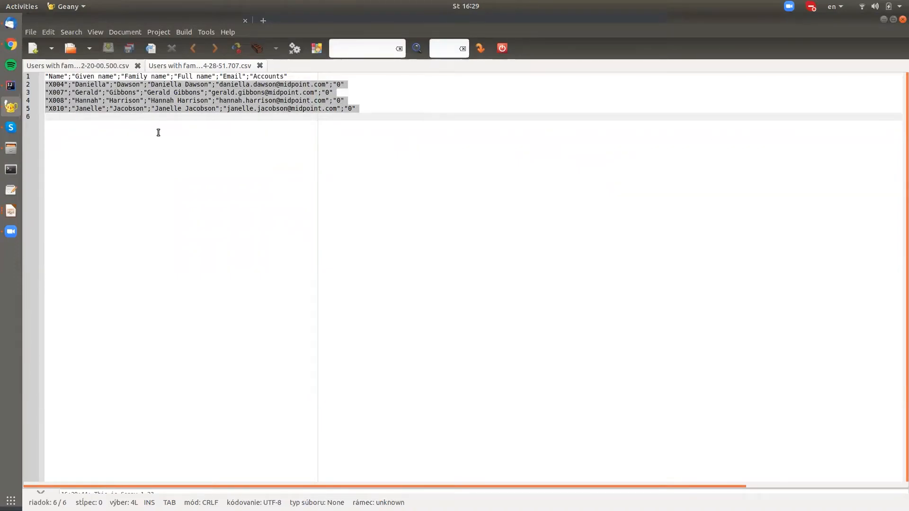
pyautogui.hotkey('alt', 'Tab')
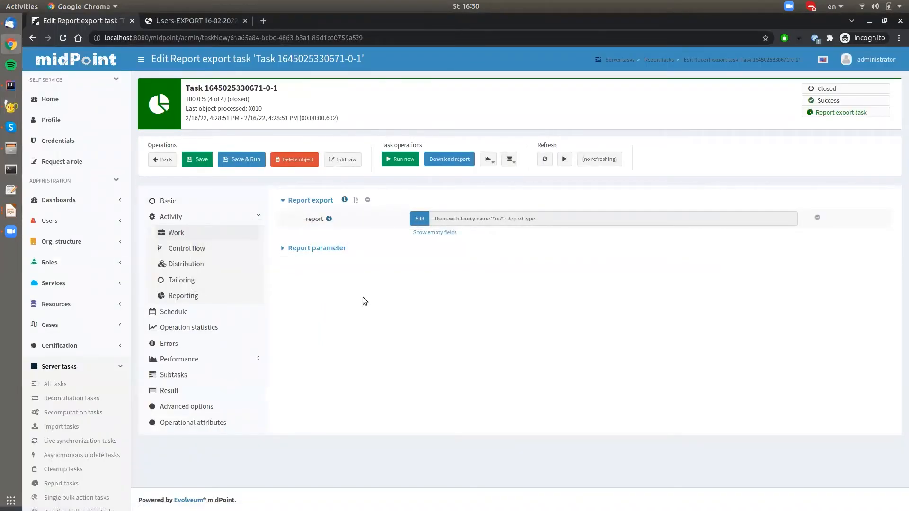
# Step: Create a collection report from the Managers user list and name it Managers
pyautogui.click(62, 223)
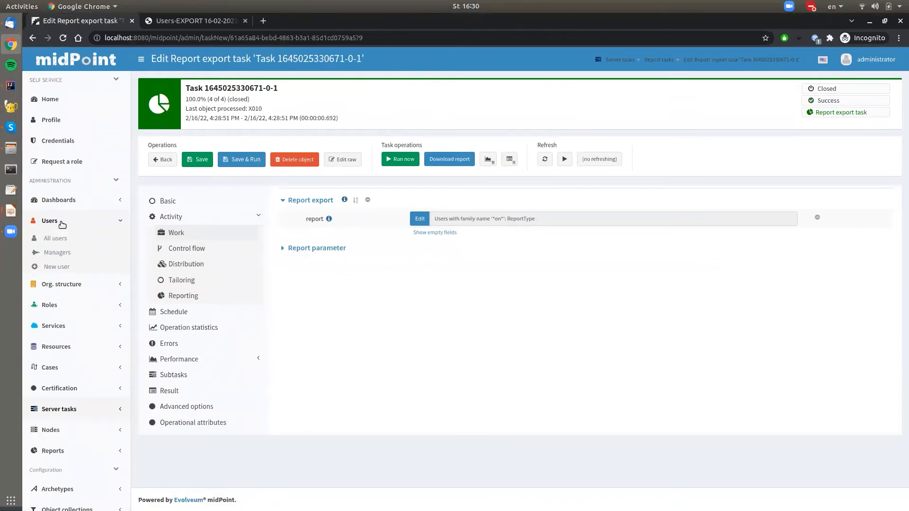
pyautogui.click(57, 254)
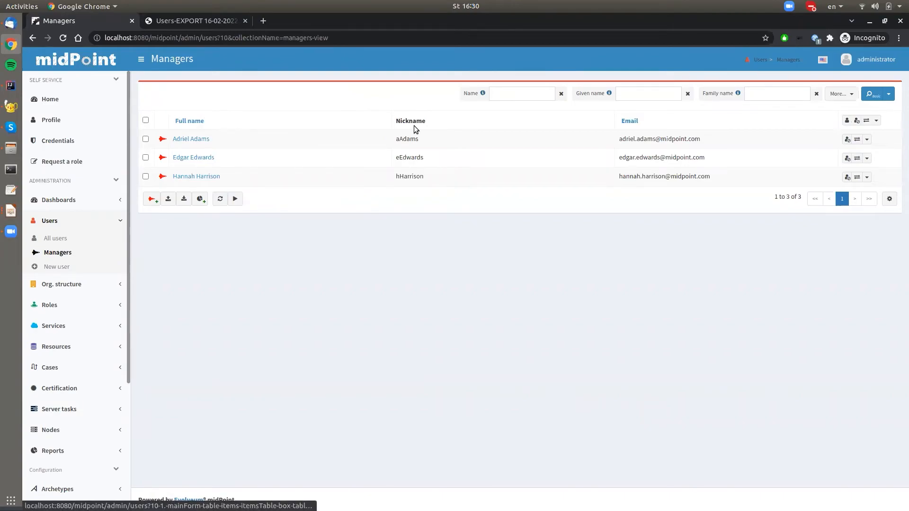
pyautogui.click(198, 200)
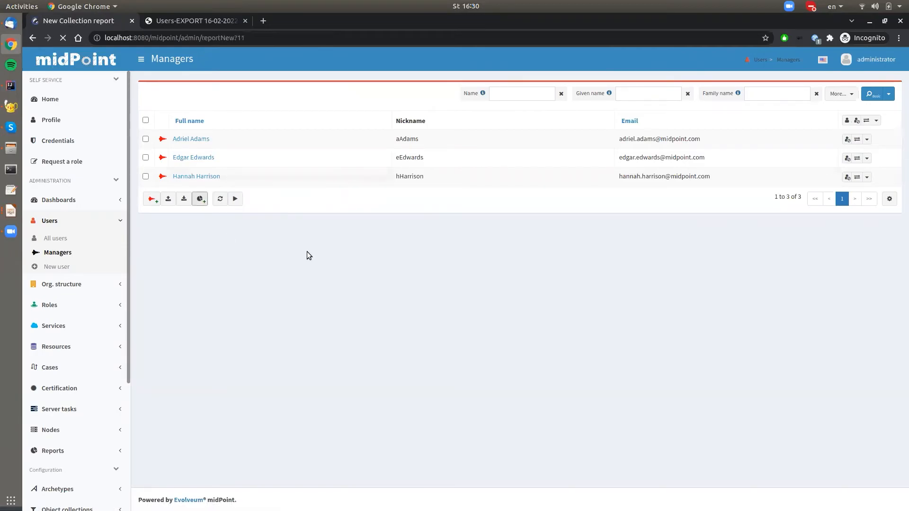
pyautogui.click(425, 160)
pyautogui.click(436, 211)
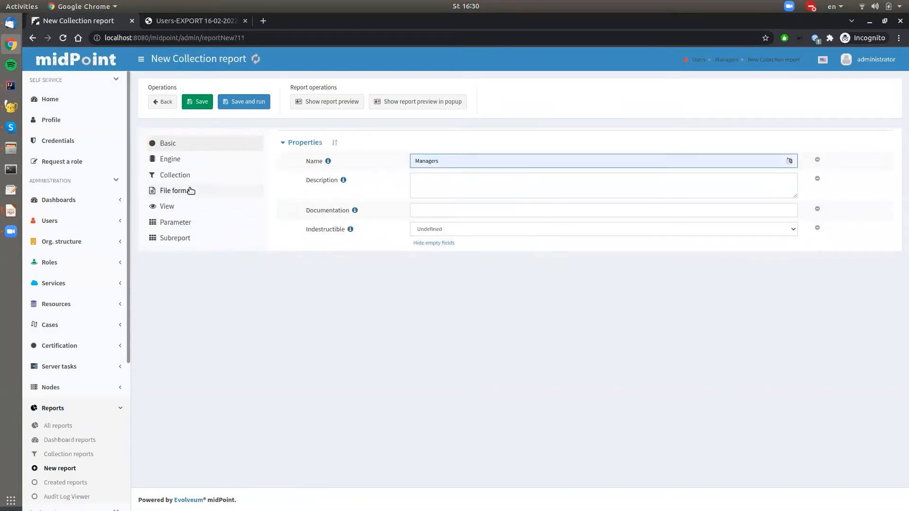
# Step: Set the Managers report's file format to HTML
pyautogui.click(166, 191)
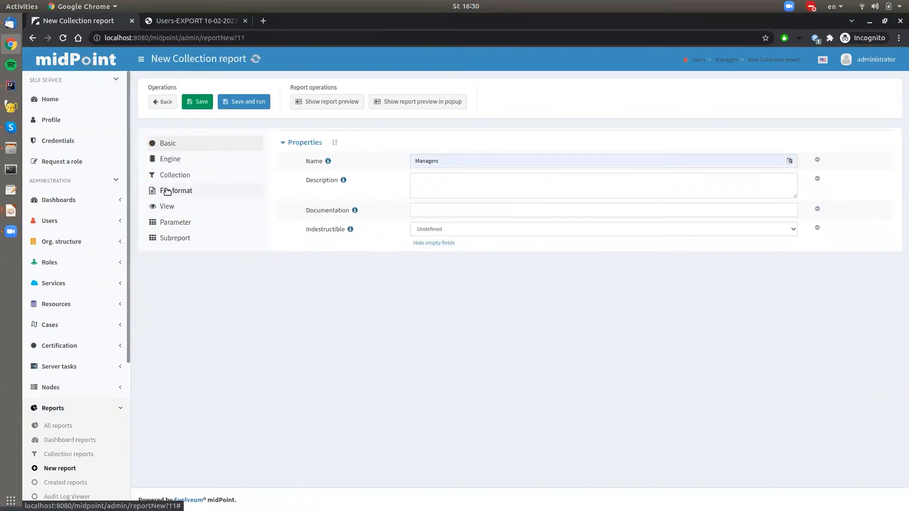
pyautogui.click(427, 161)
pyautogui.click(430, 186)
# Step: Check the Managers report's view columns, then show the report preview on the page and examine its rows
pyautogui.click(172, 209)
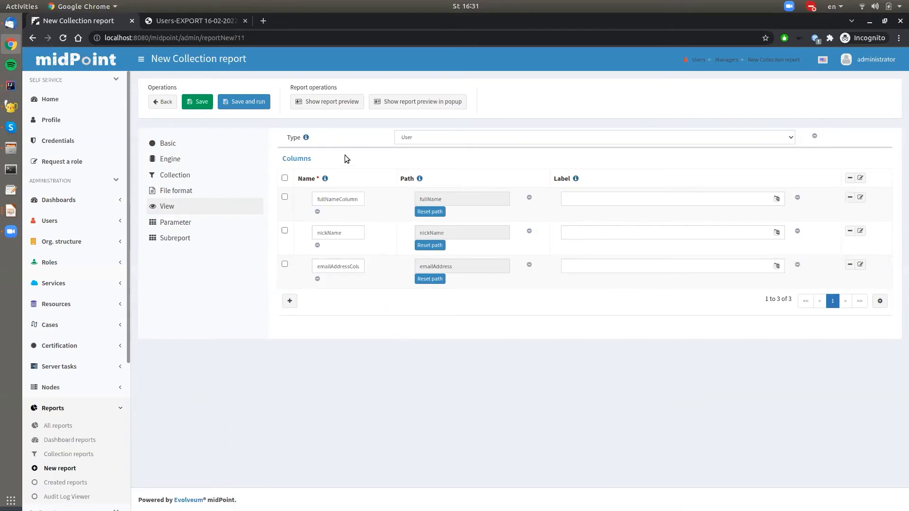
pyautogui.click(316, 103)
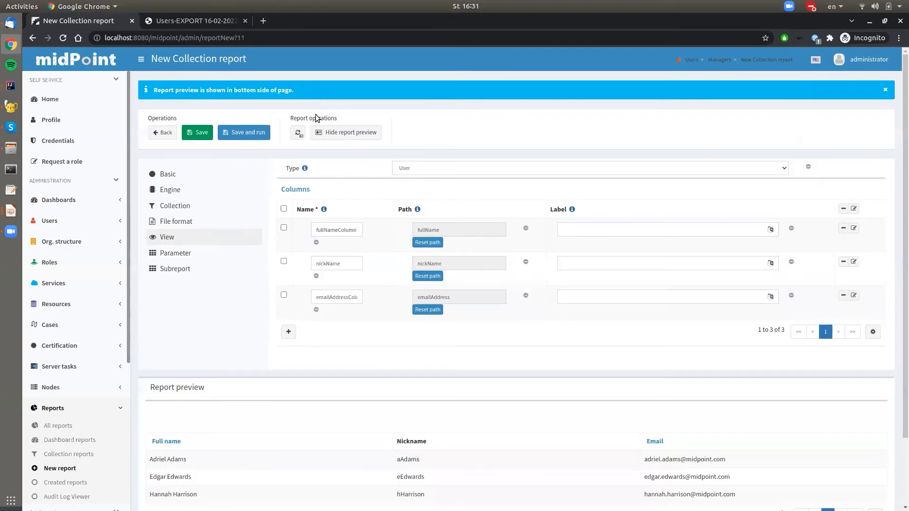
pyautogui.scroll(-1, 275, 223)
pyautogui.scroll(-2, 274, 223)
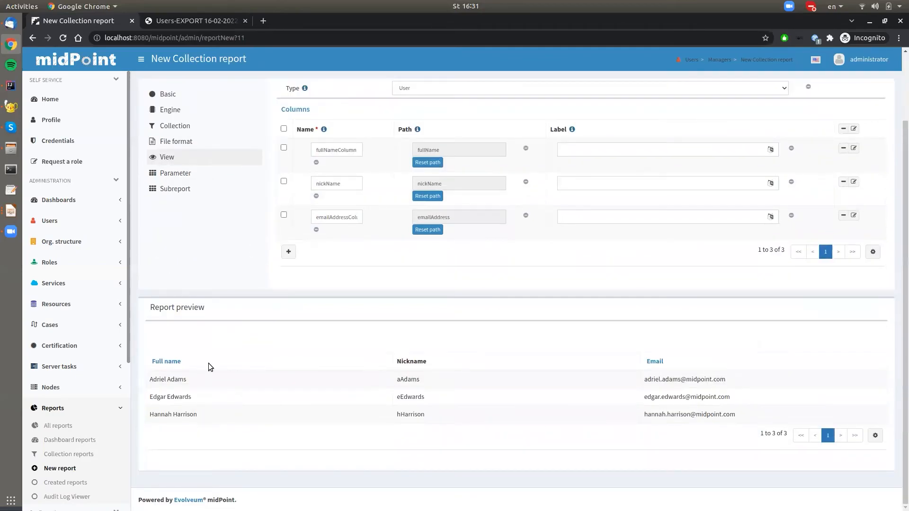
pyautogui.moveTo(142, 337); pyautogui.dragTo(770, 421)
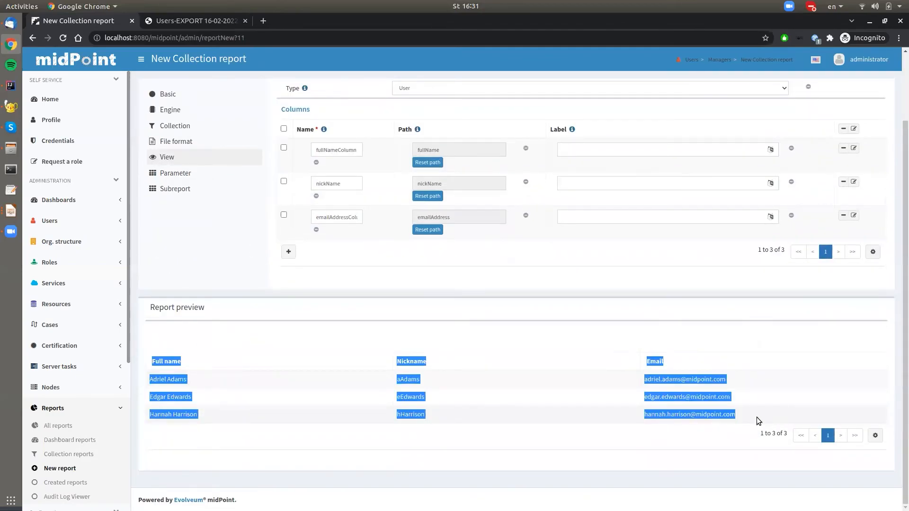
pyautogui.click(757, 418)
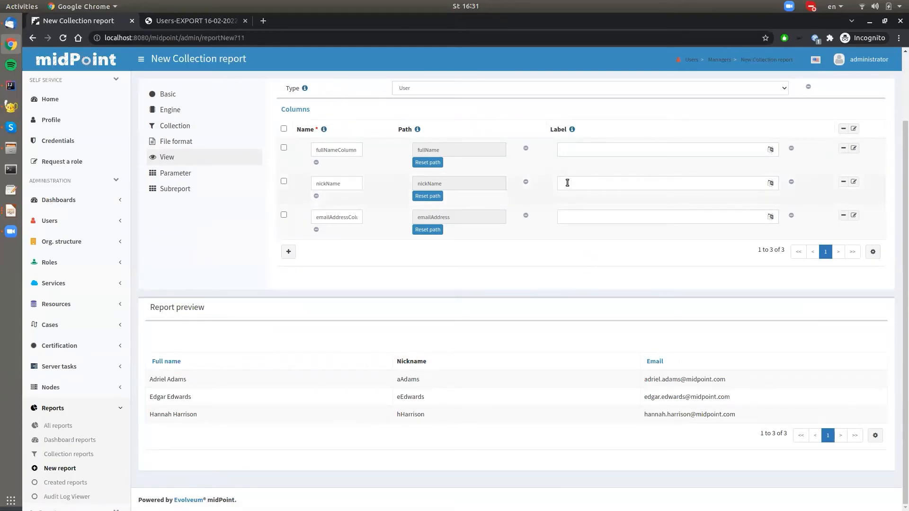
# Step: Label the nickName column Nick and refresh the report preview to check the column heading
pyautogui.click(567, 180)
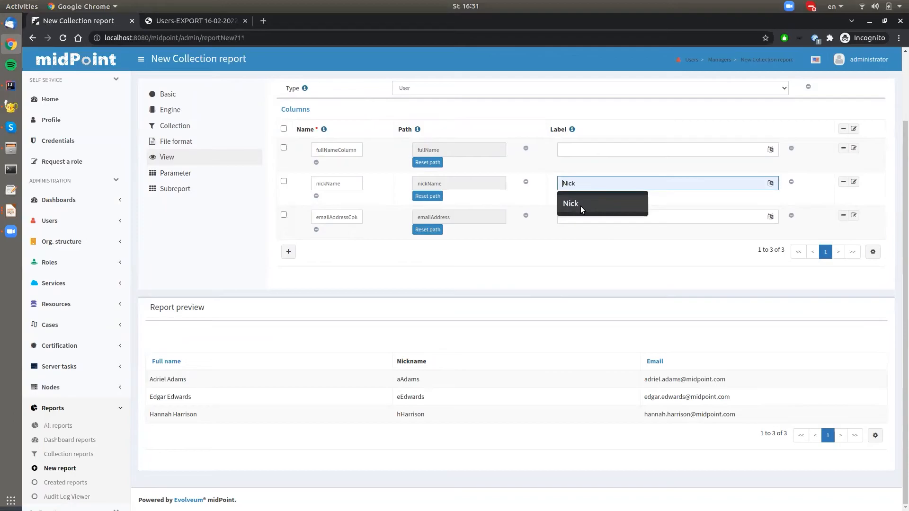
pyautogui.click(578, 204)
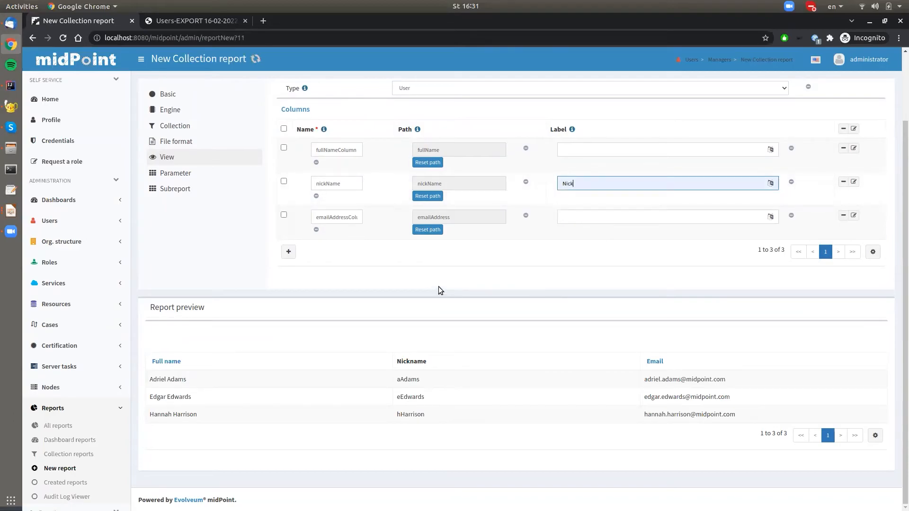
pyautogui.scroll(1, 386, 294)
pyautogui.click(297, 104)
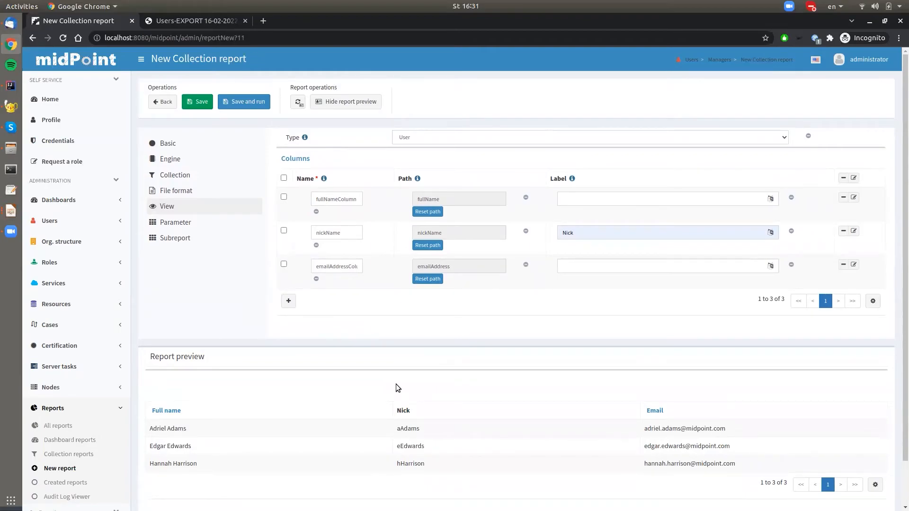
pyautogui.scroll(-1, 396, 388)
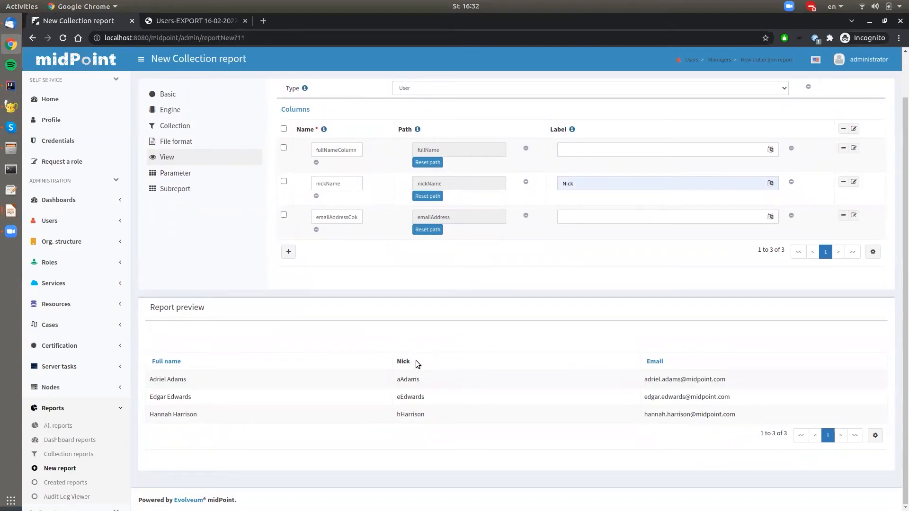
pyautogui.scroll(1, 284, 351)
# Step: Save and run the Managers report, and download its result from the export task
pyautogui.click(230, 103)
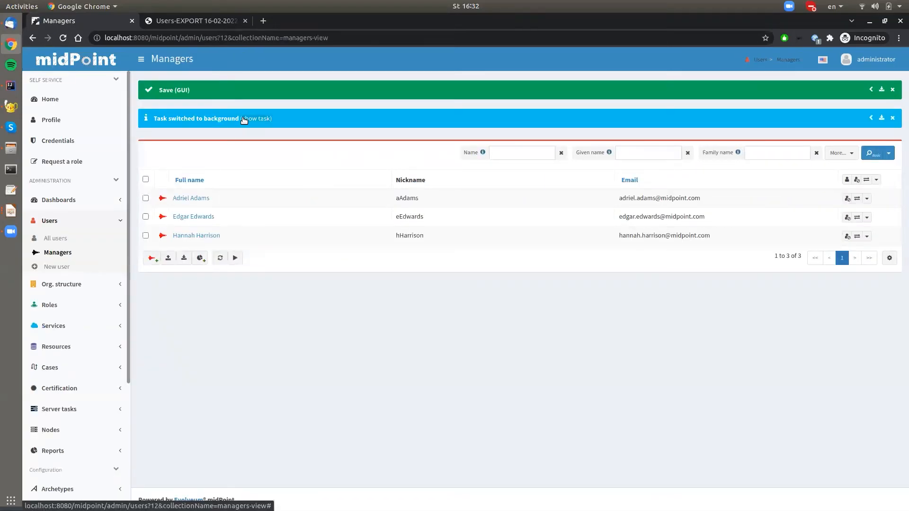
pyautogui.click(244, 120)
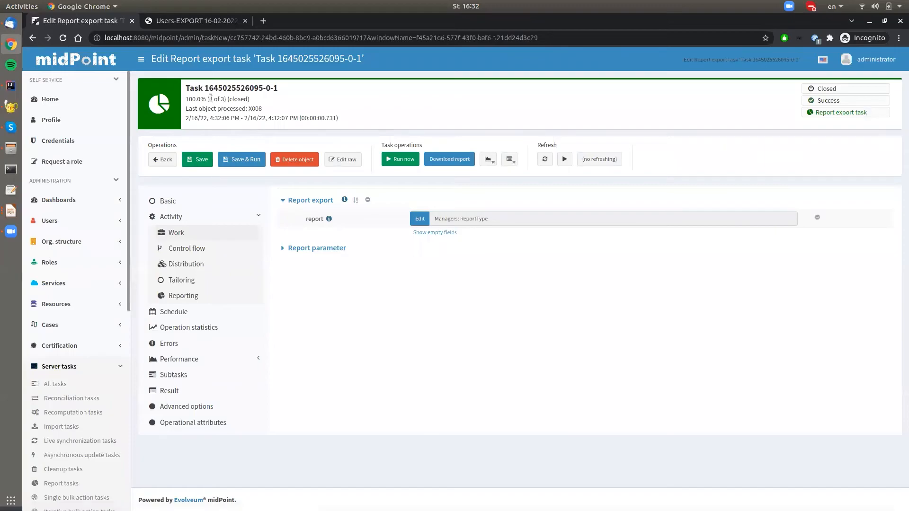
pyautogui.click(450, 159)
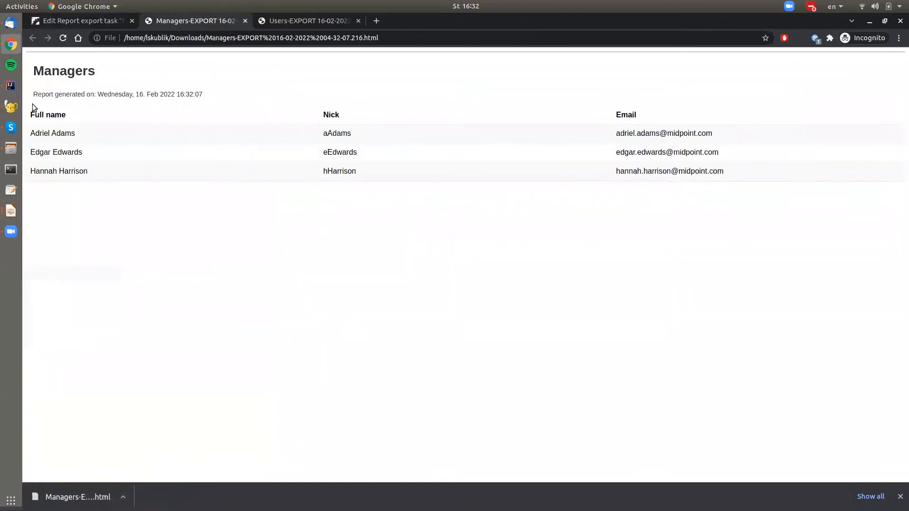
# Step: Examine the column headings and user rows in the exported Managers HTML report
pyautogui.moveTo(31, 114); pyautogui.dragTo(714, 115)
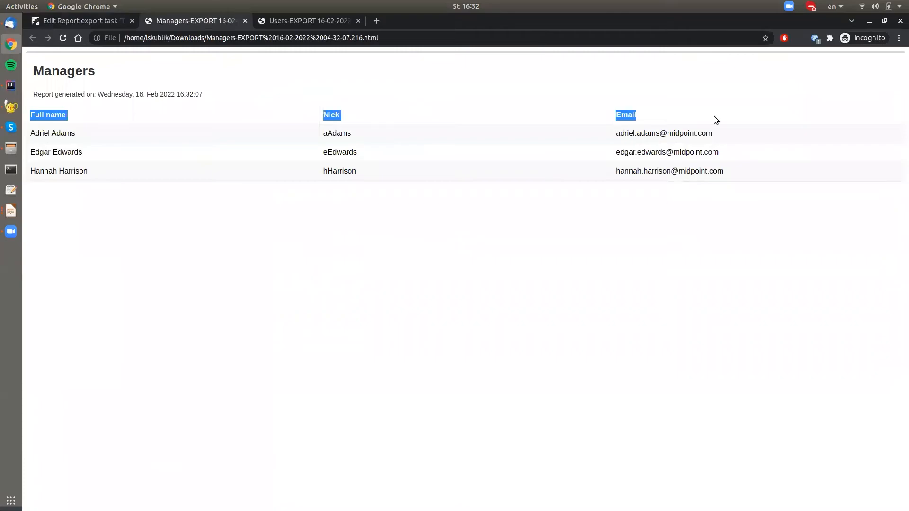
pyautogui.click(715, 116)
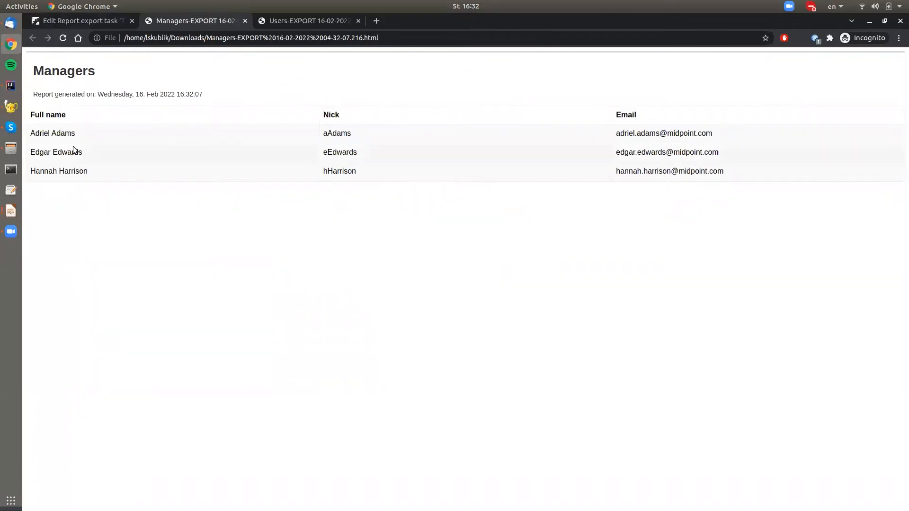
pyautogui.moveTo(31, 135); pyautogui.dragTo(746, 176)
pyautogui.click(749, 173)
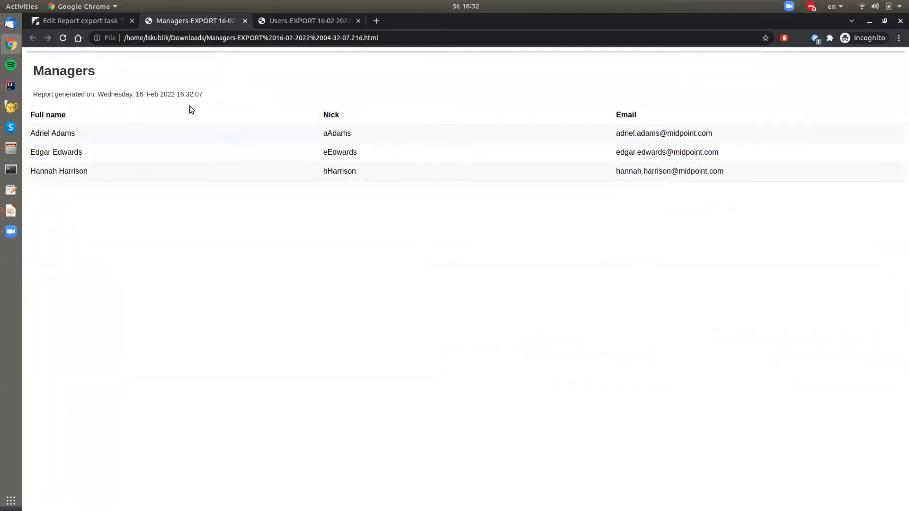
pyautogui.hotkey('alt', 'Tab')
pyautogui.hotkey('alt', 'Tab')
pyautogui.hotkey('alt', 'Tab')
pyautogui.hotkey('alt', 'Tab')
pyautogui.hotkey('alt', 'Tab')
pyautogui.hotkey('alt', 'Tab')
pyautogui.hotkey('alt', 'Tab')
pyautogui.hotkey('alt', 'Tab')
pyautogui.hotkey('alt', 'Tab')
pyautogui.hotkey('alt', 'Tab')
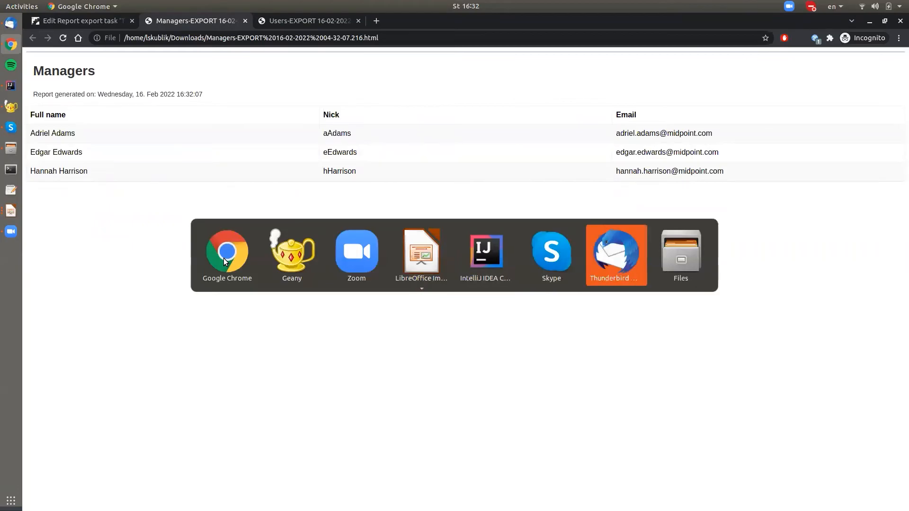
# Step: Return to midPoint and open the list of all users
pyautogui.click(53, 23)
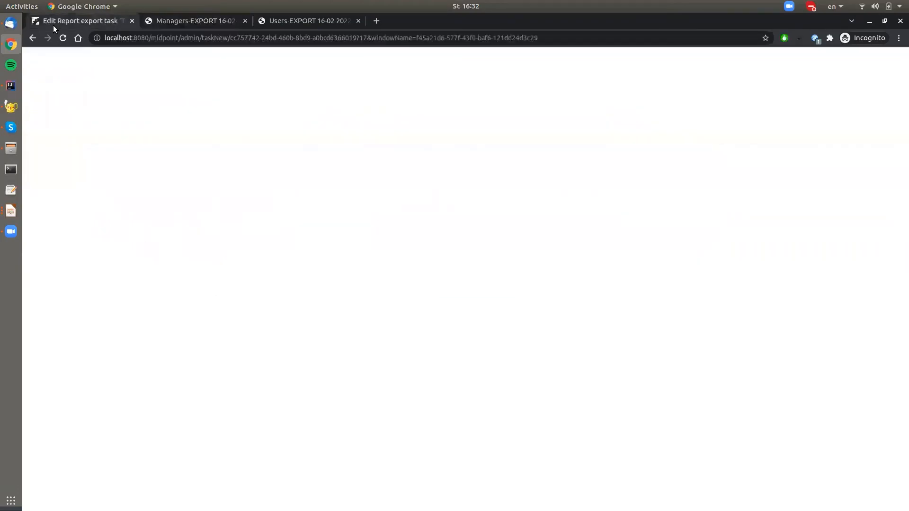
pyautogui.click(61, 221)
pyautogui.click(68, 253)
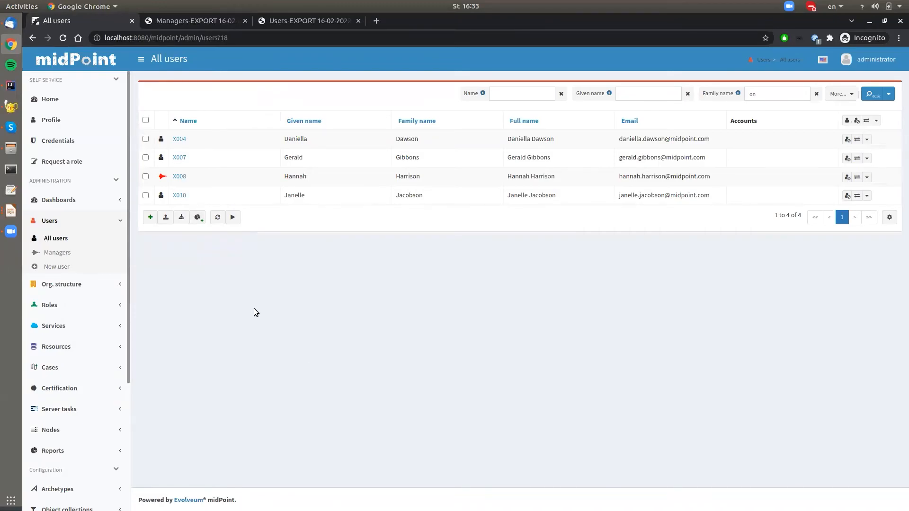
# Step: Switch to the LibreOffice Impress presentation and advance to the slide on converting a Jasper report's query to a native report
pyautogui.hotkey('alt', 'Tab')
pyautogui.hotkey('alt', 'Tab')
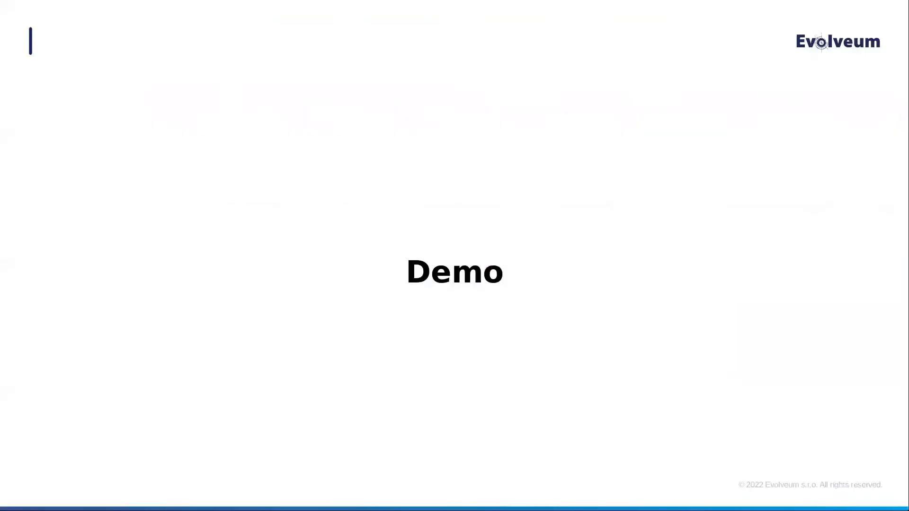
pyautogui.press('Right')
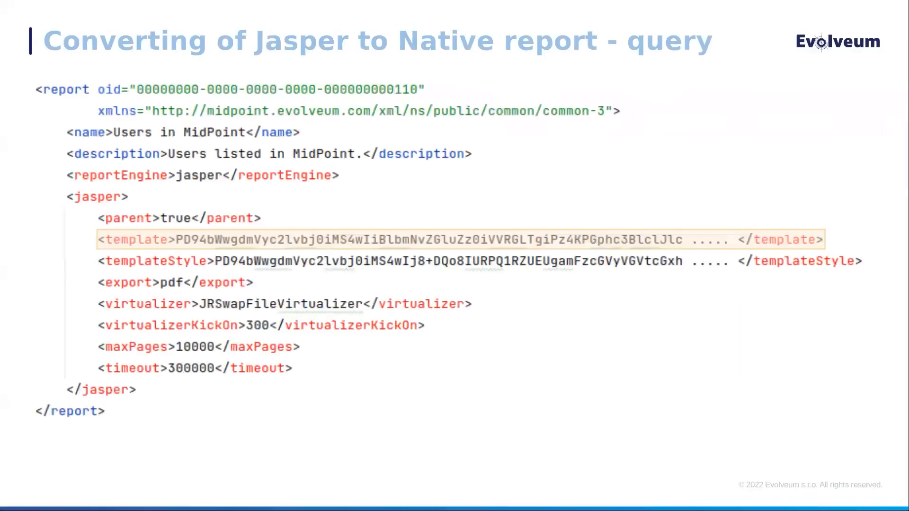